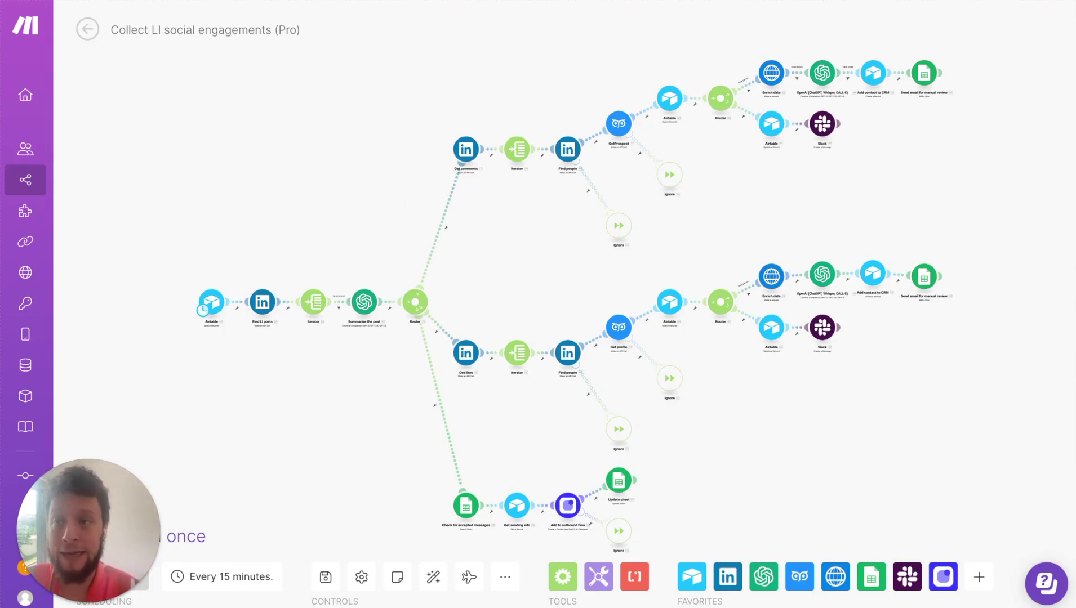
# Step: Look up Business LI's Company Search value 9313579 in Airtable's Campaigns table, then reopen Find LI posts
pyautogui.hotkey('ctrl', 'Tab')
pyautogui.click(36, 50)
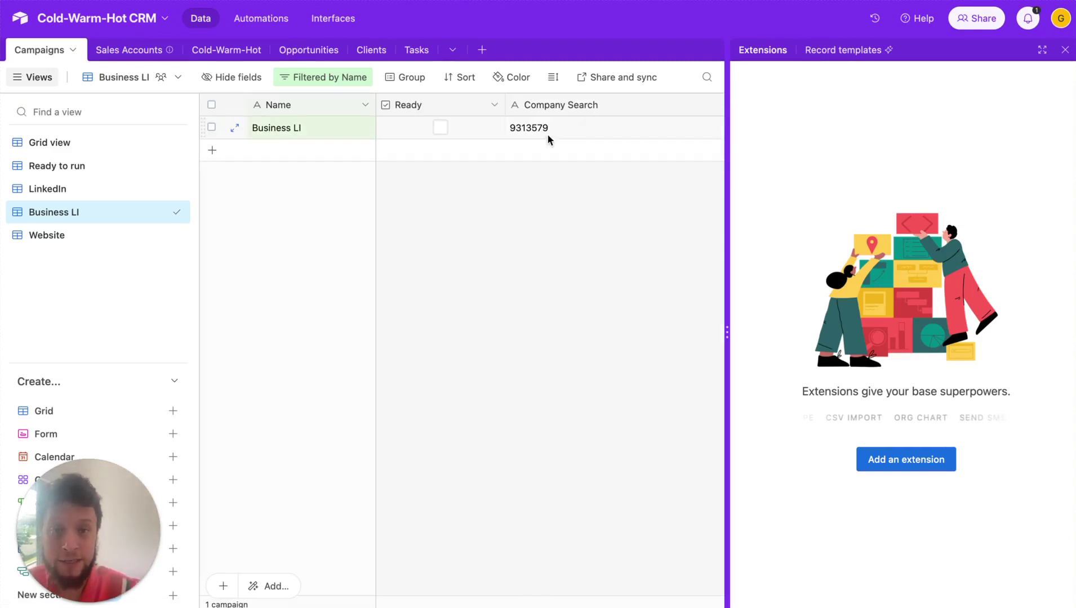
pyautogui.hscroll(2, 550, 136)
pyautogui.click(512, 135)
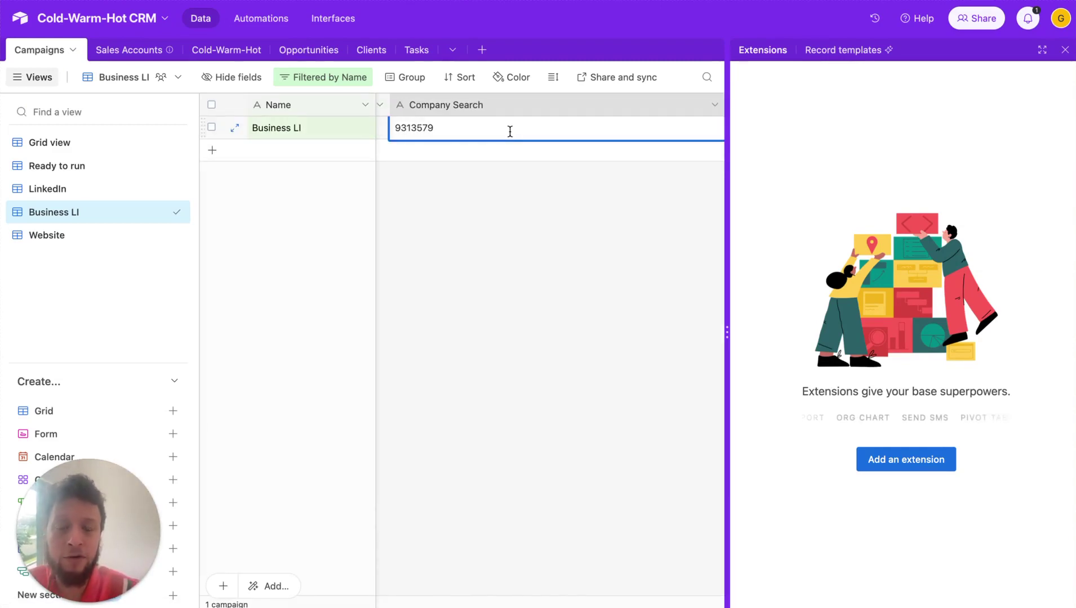
pyautogui.hscroll(2, 511, 135)
pyautogui.hscroll(1, 511, 135)
pyautogui.write('6913078')
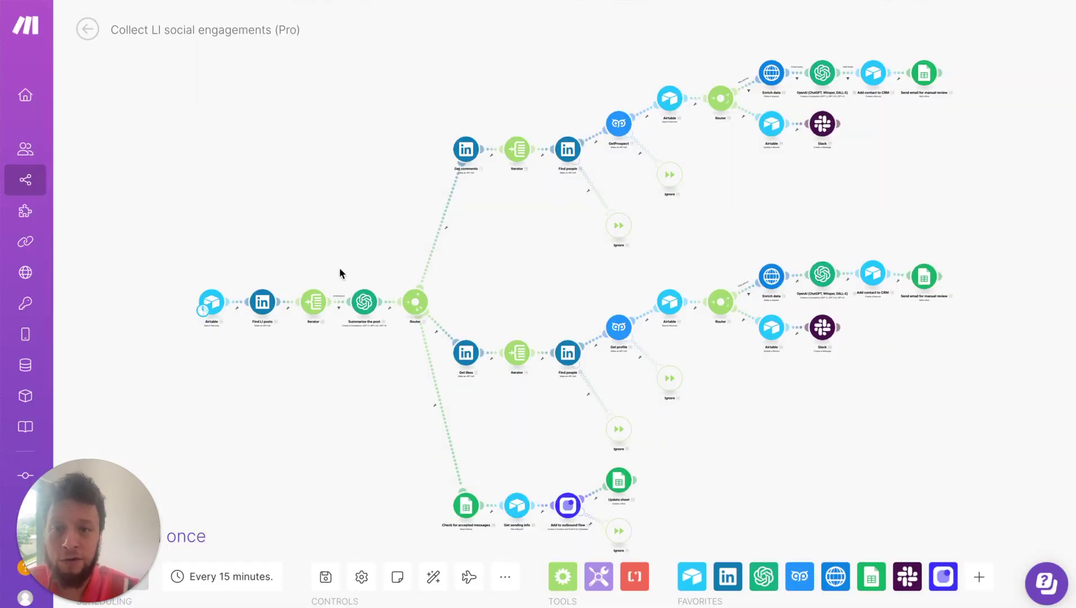
pyautogui.click(262, 302)
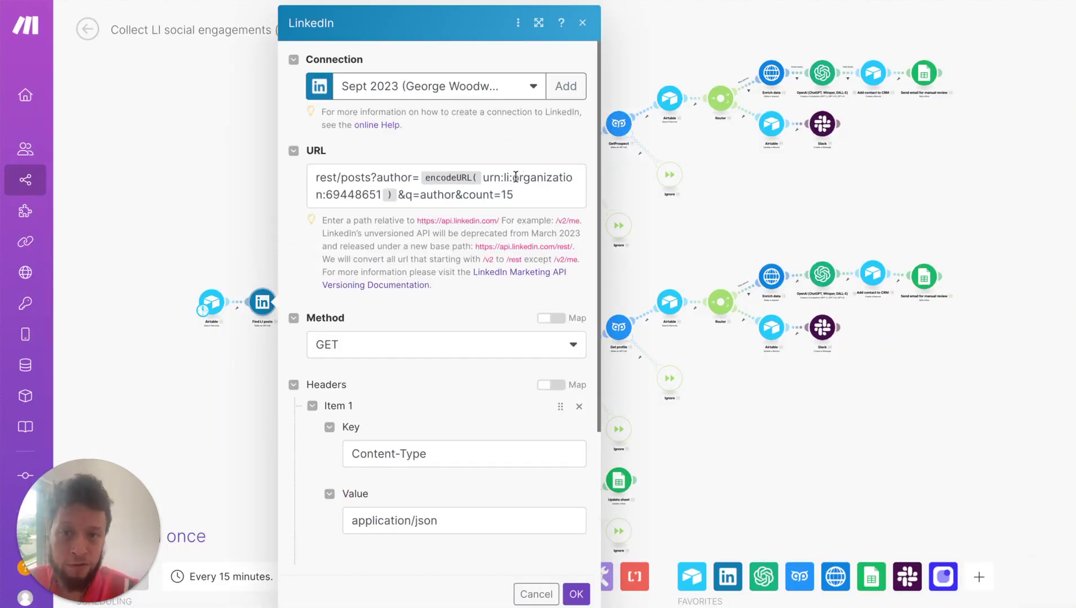
# Step: Swap the hard-coded org number in the Find LI posts URL for the 125. Company Search item and save
pyautogui.moveTo(325, 194); pyautogui.dragTo(376, 200)
pyautogui.click(376, 200)
pyautogui.press('BackSpace')
pyautogui.press('BackSpace')
pyautogui.press('BackSpace')
pyautogui.press('BackSpace')
pyautogui.press('BackSpace')
pyautogui.press('BackSpace')
pyautogui.press('BackSpace')
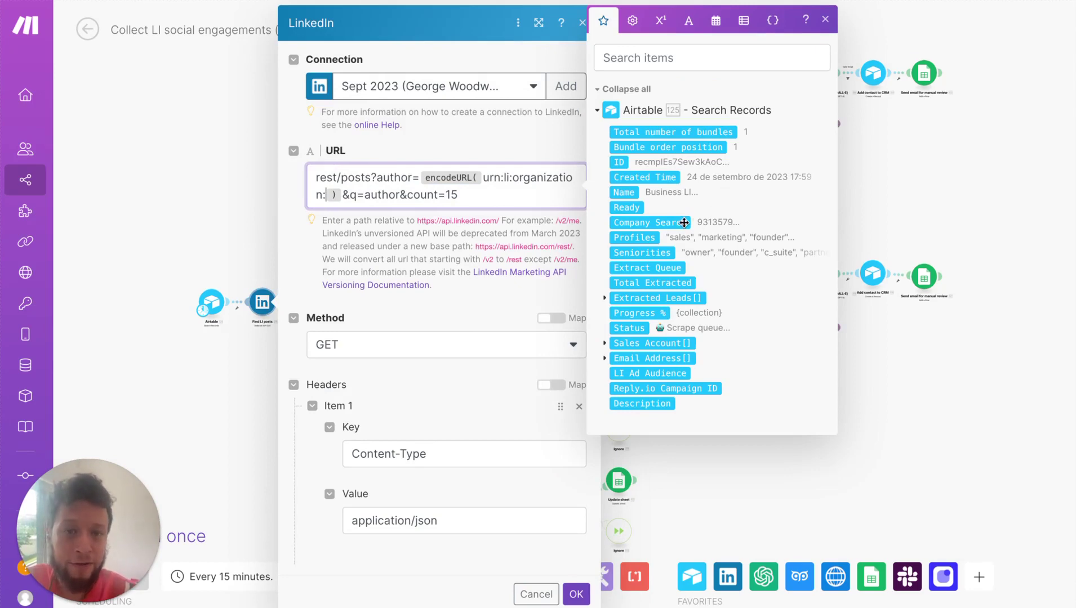
pyautogui.click(675, 224)
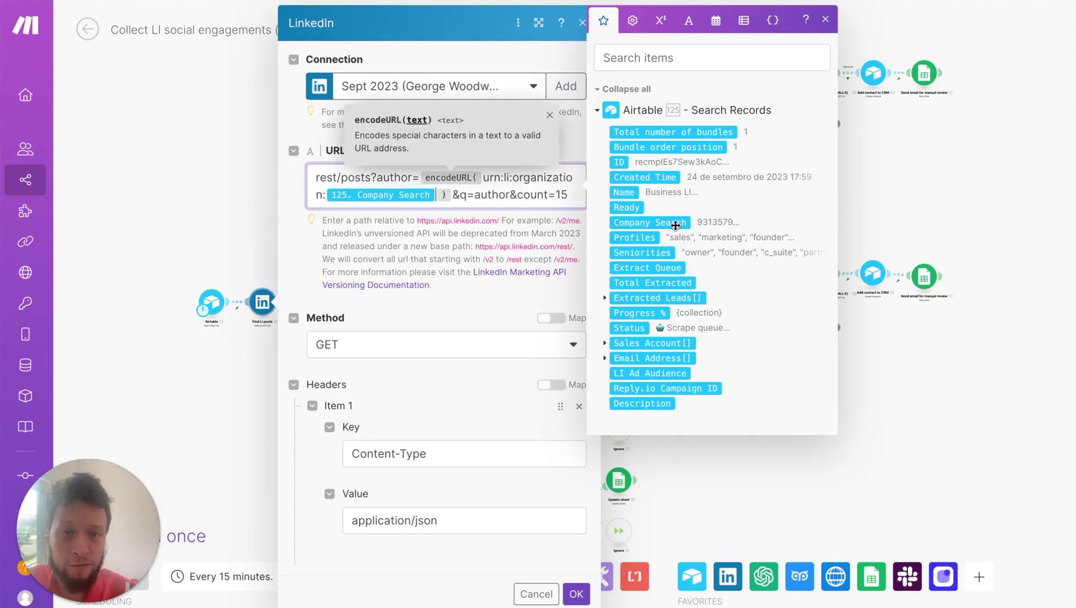
pyautogui.click(575, 594)
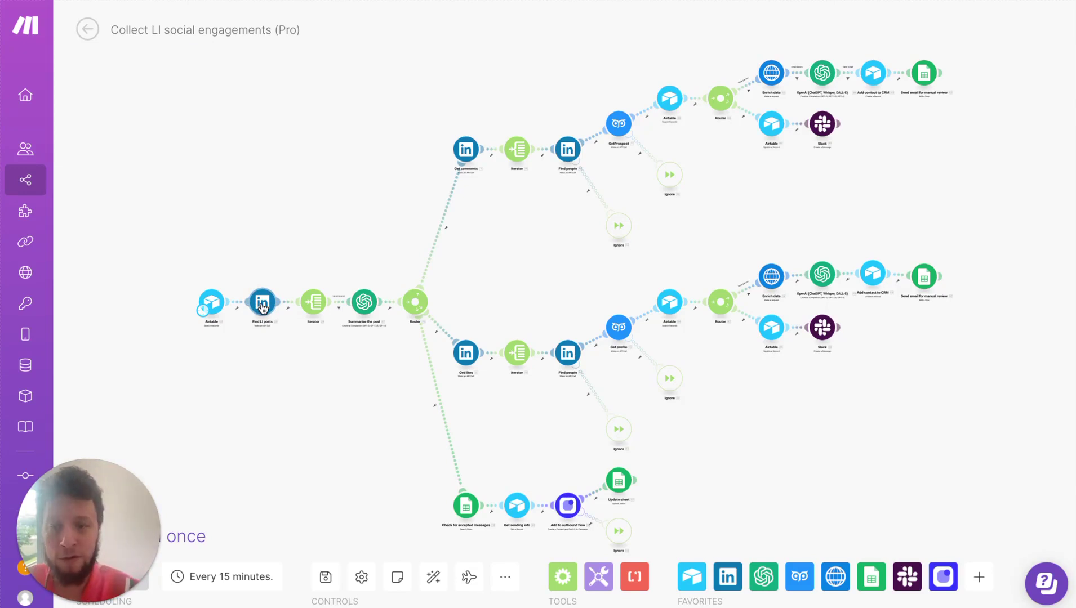
pyautogui.click(262, 307)
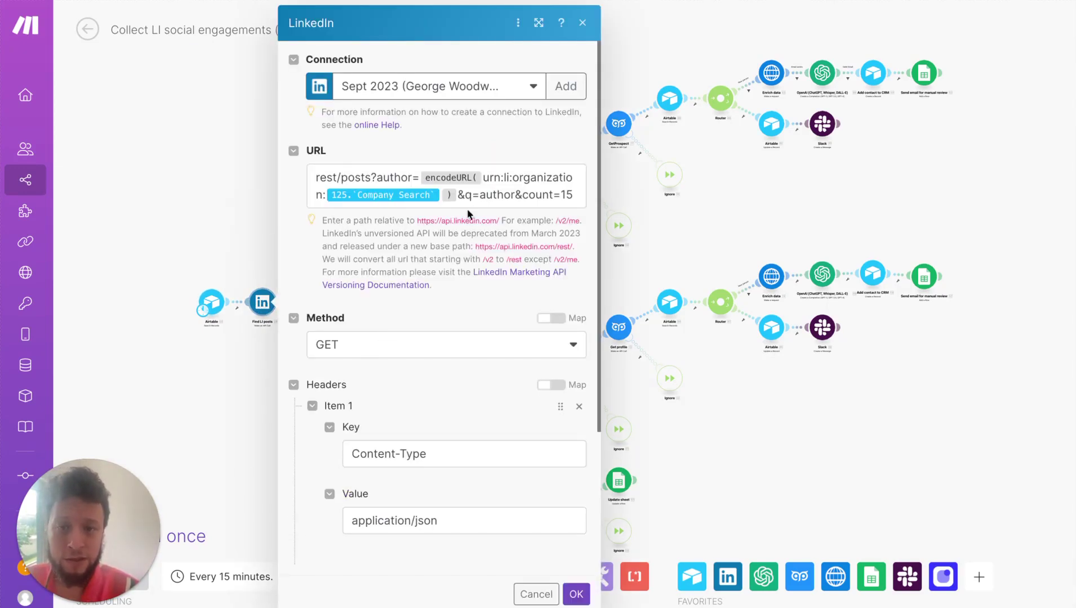
pyautogui.click(582, 22)
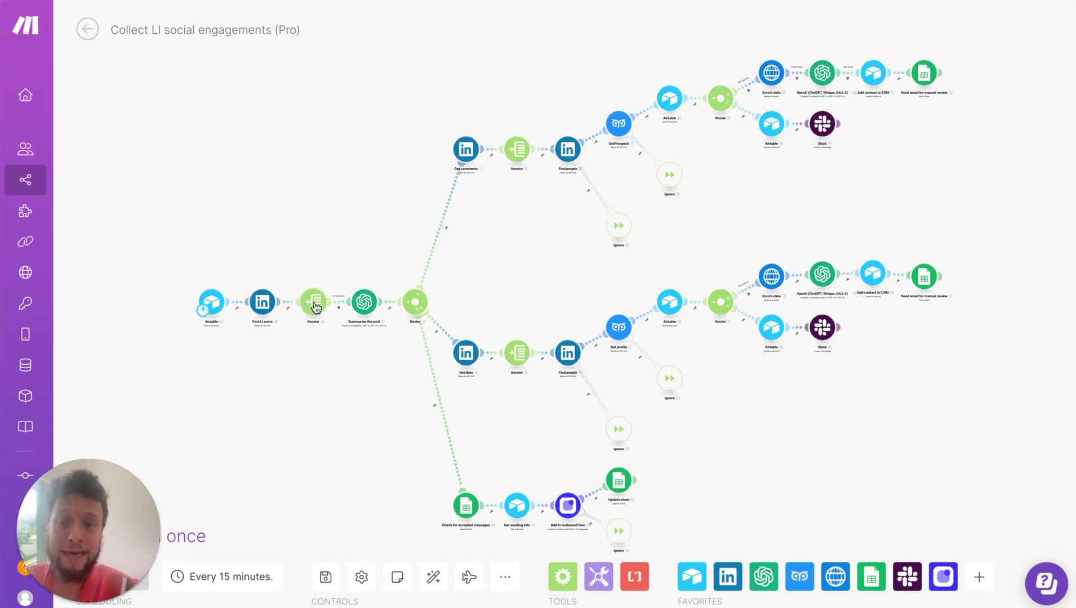
pyautogui.click(341, 303)
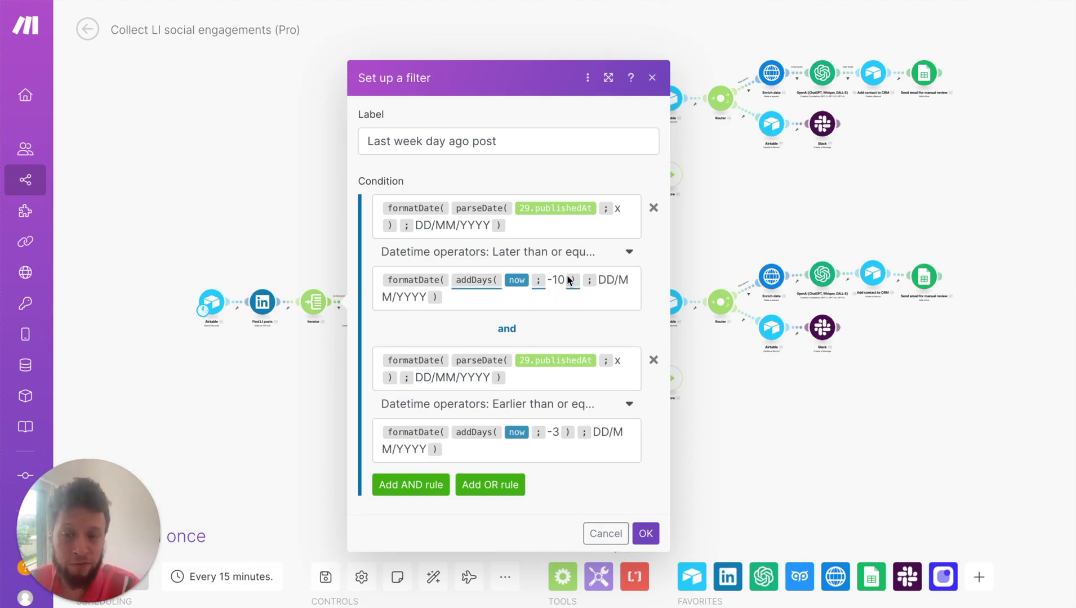
pyautogui.click(282, 279)
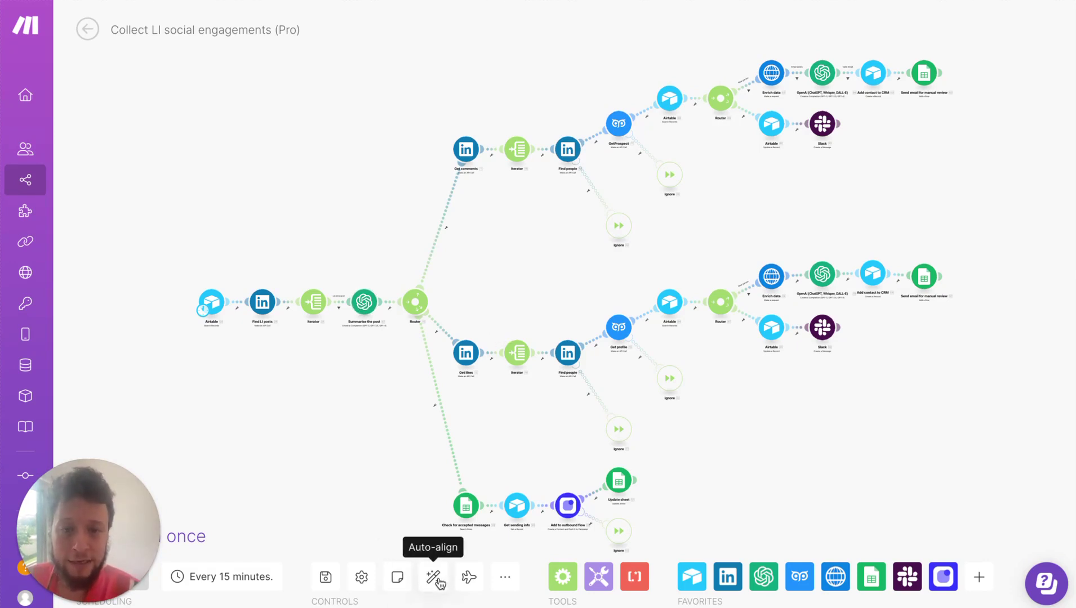
# Step: Auto-align all scenario modules using the Controls toolbar
pyautogui.click(434, 578)
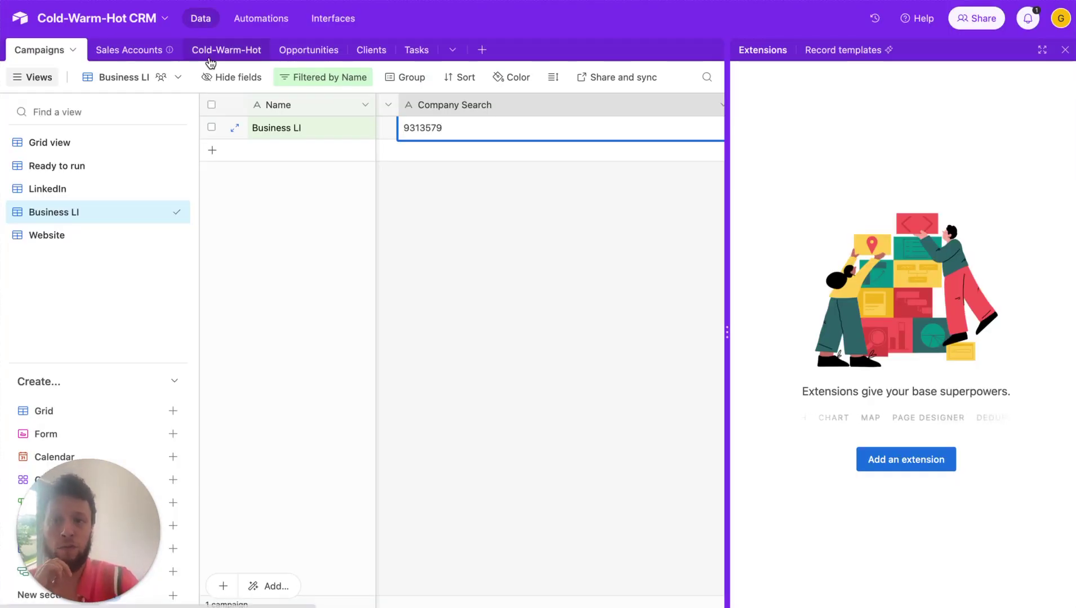
# Step: Open the Cold-Warm-Hot table's Cold view and browse its contact, engagement, email and inbound columns
pyautogui.click(219, 50)
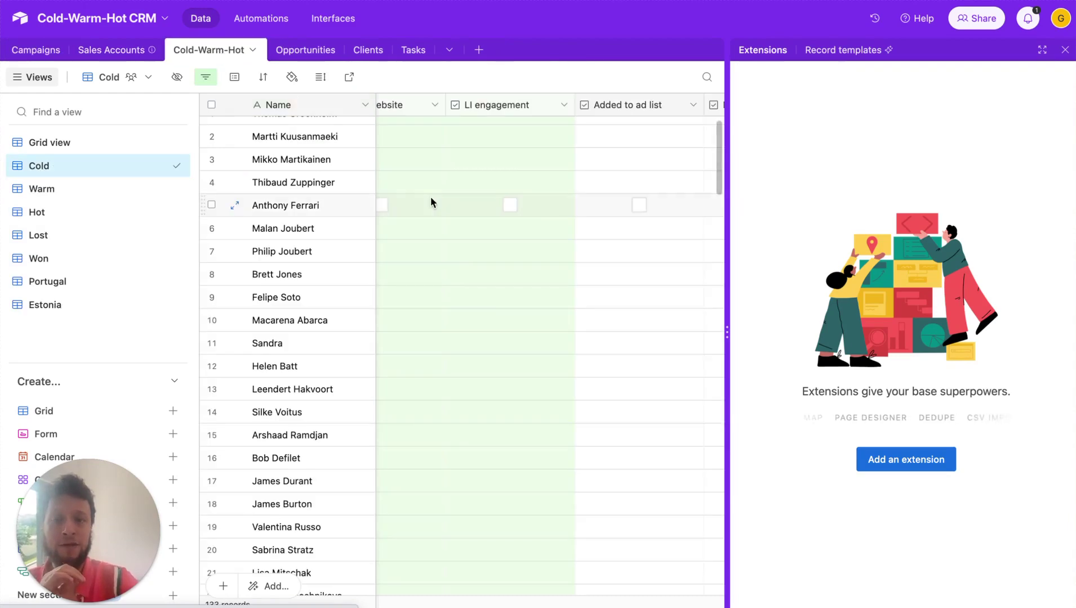
pyautogui.scroll(1, 581, 202)
pyautogui.hscroll(5, 582, 201)
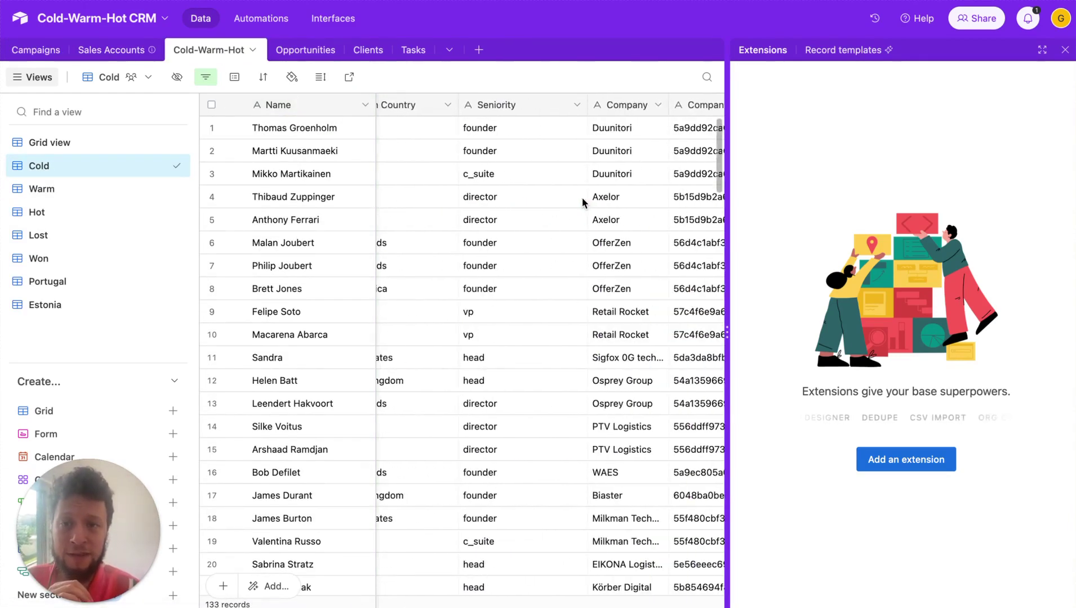
pyautogui.hscroll(5, 532, 118)
pyautogui.hscroll(5, 532, 118)
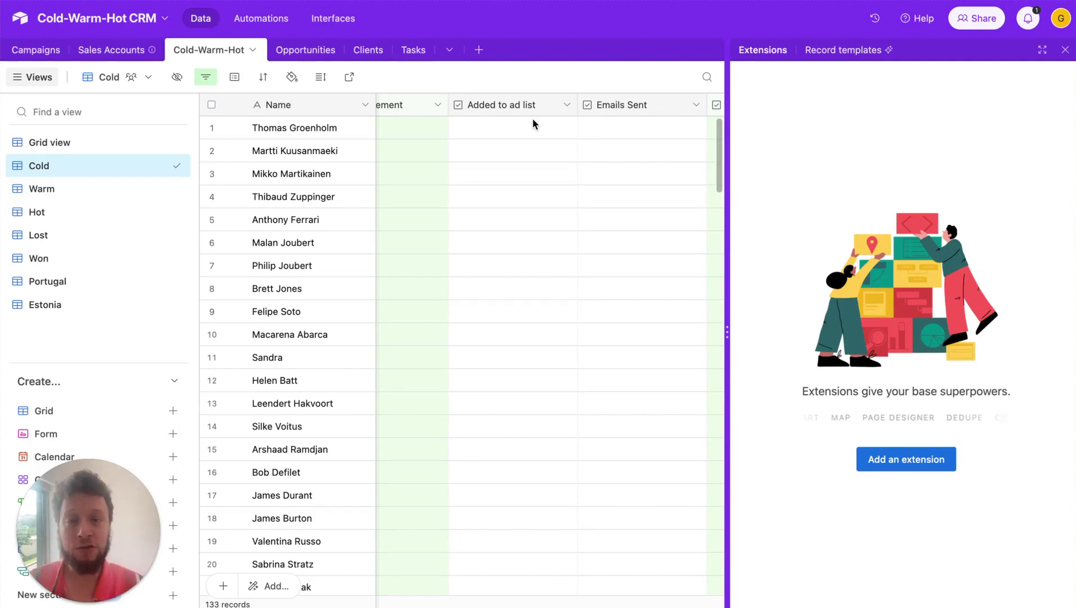
pyautogui.hscroll(-5, 532, 118)
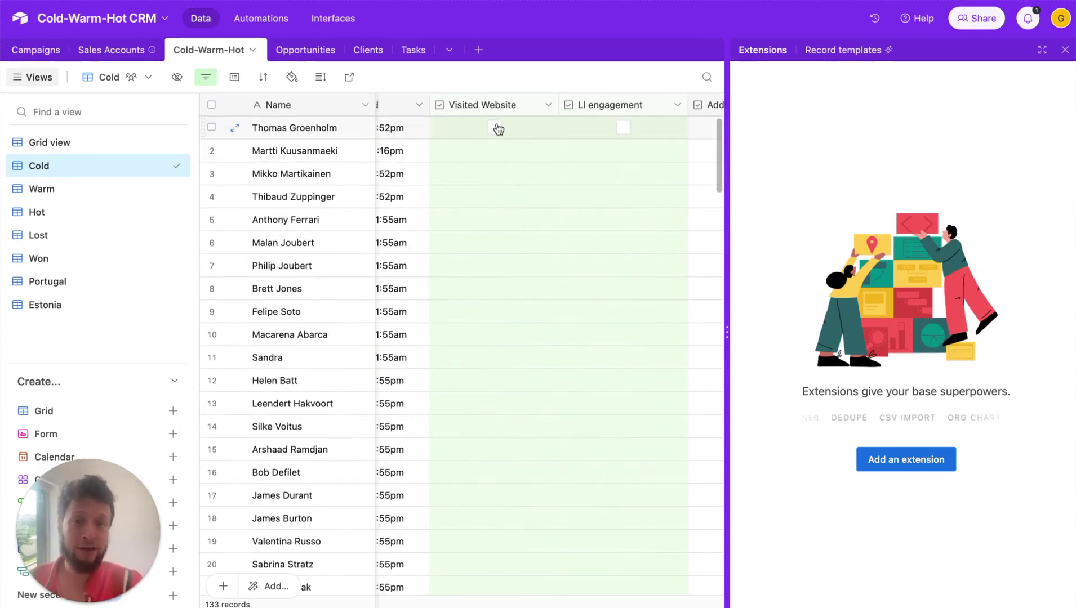
pyautogui.hscroll(10, 515, 129)
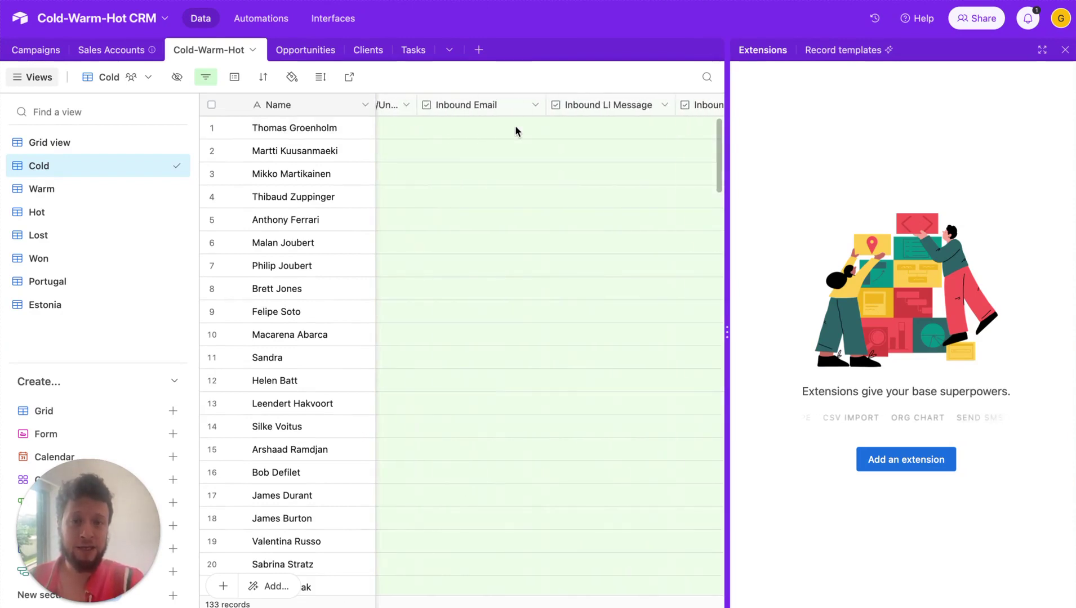
pyautogui.hscroll(-10, 515, 127)
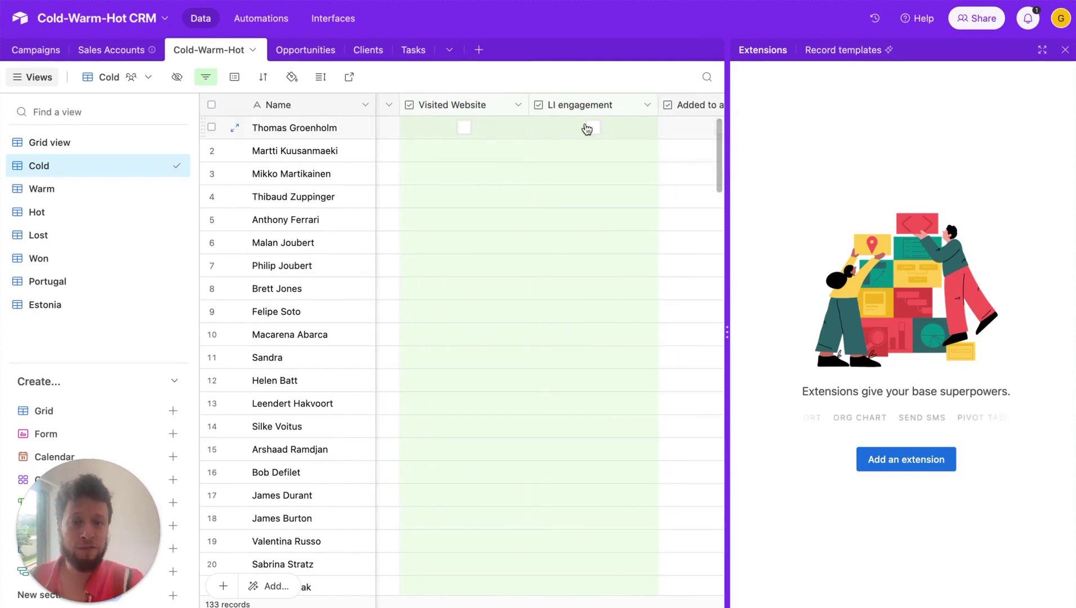
pyautogui.hscroll(6, 586, 129)
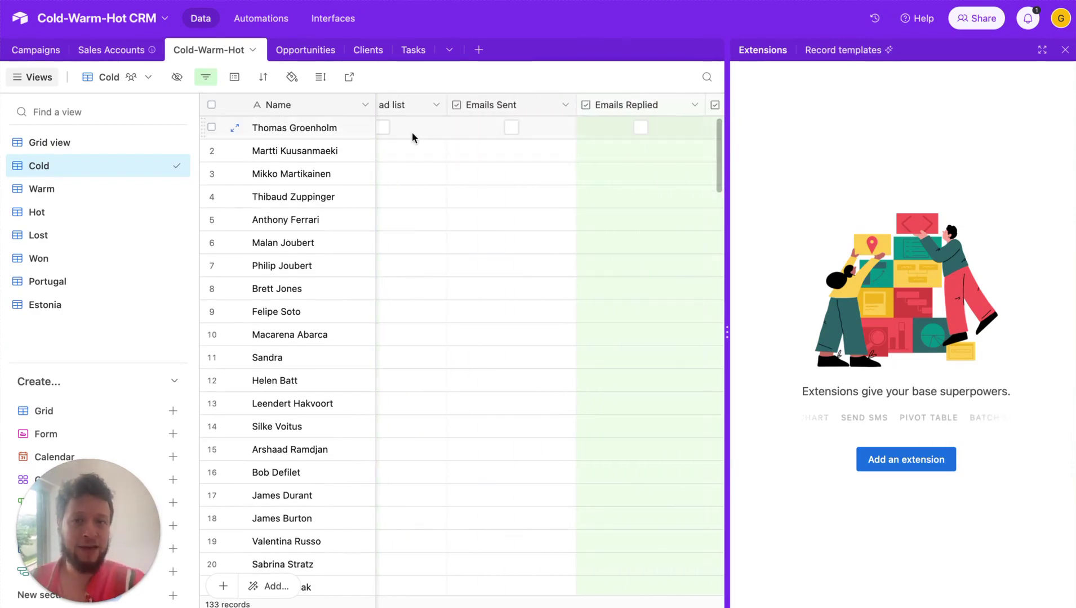
pyautogui.hscroll(8, 517, 124)
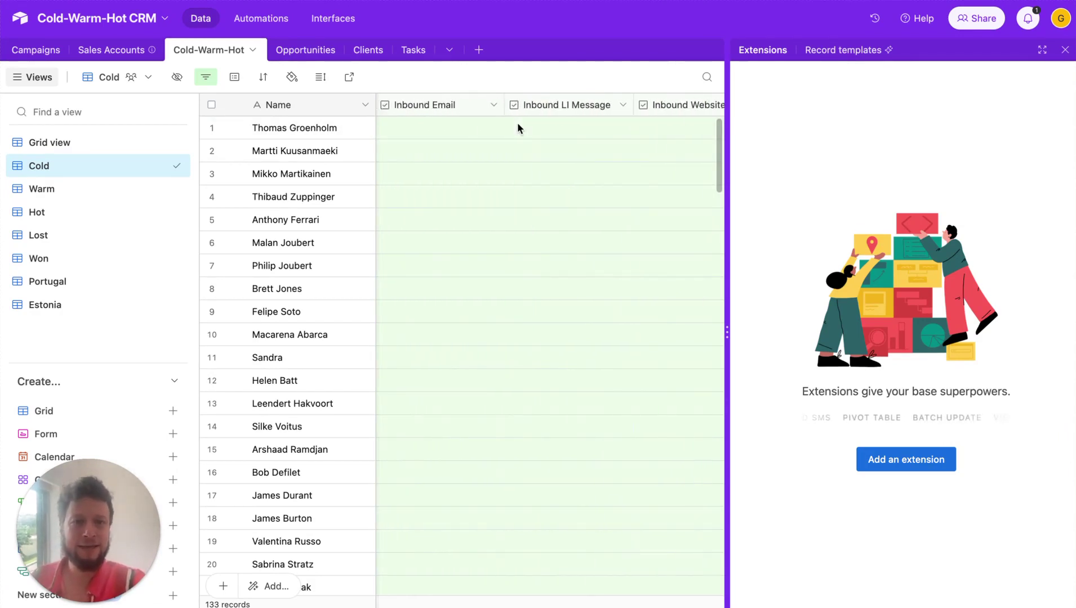
pyautogui.hscroll(5, 517, 124)
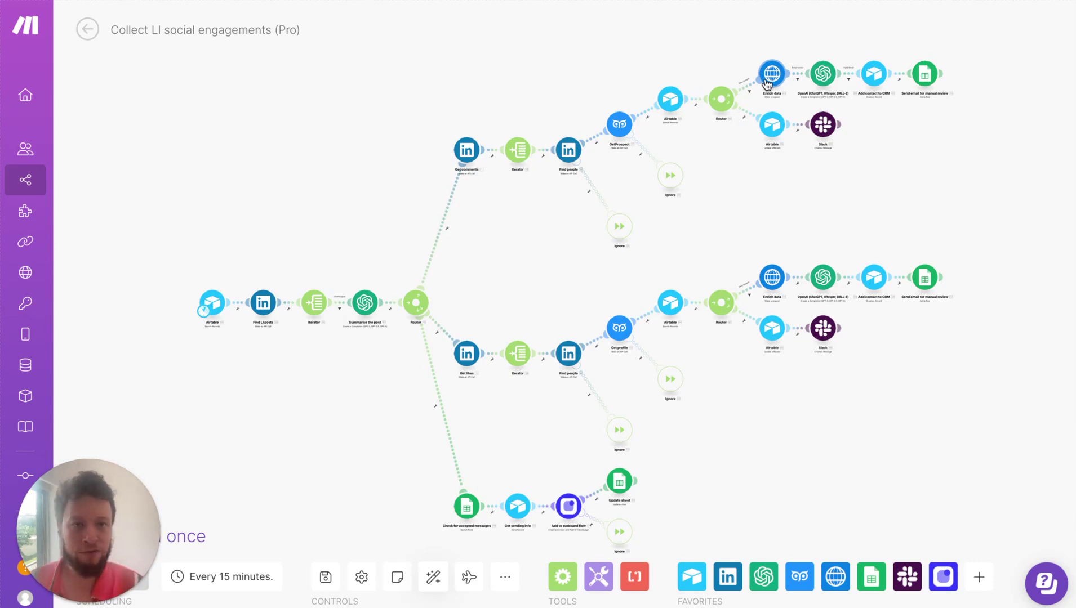
# Step: Open the OpenAI (ChatGPT) module and read Item 1's prompt rewriting the email from name, title, company and post
pyautogui.click(823, 79)
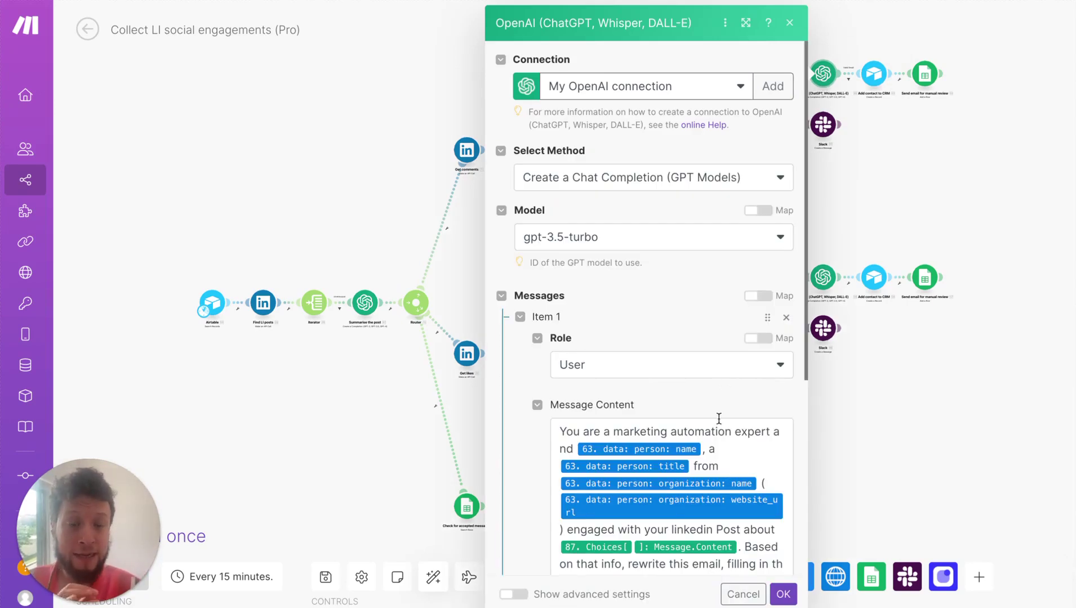
pyautogui.scroll(-1, 713, 439)
pyautogui.scroll(1, 713, 440)
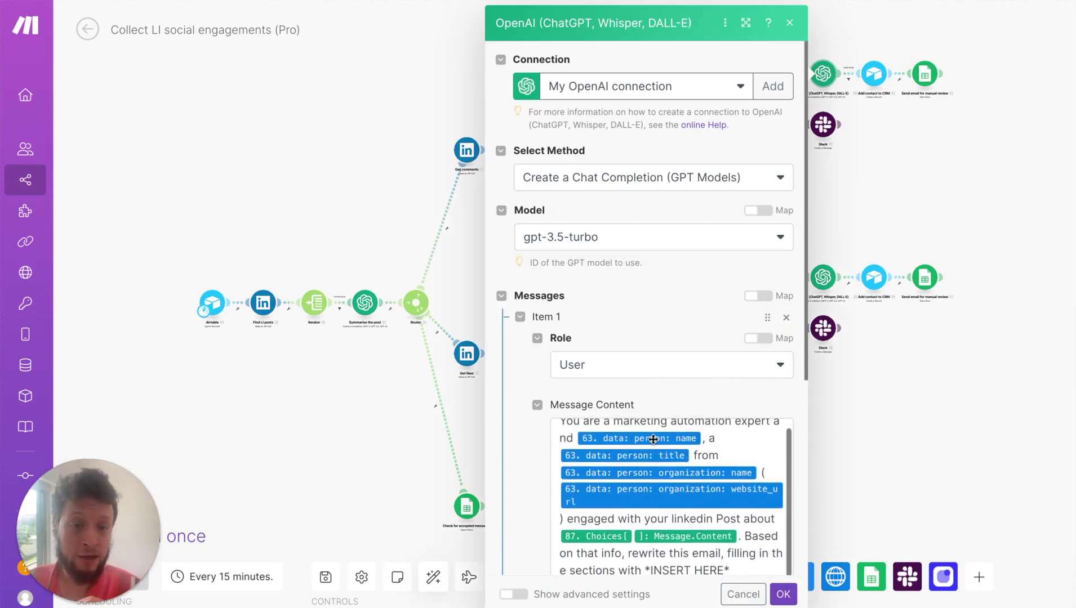
pyautogui.scroll(-1, 652, 455)
pyautogui.scroll(1, 653, 454)
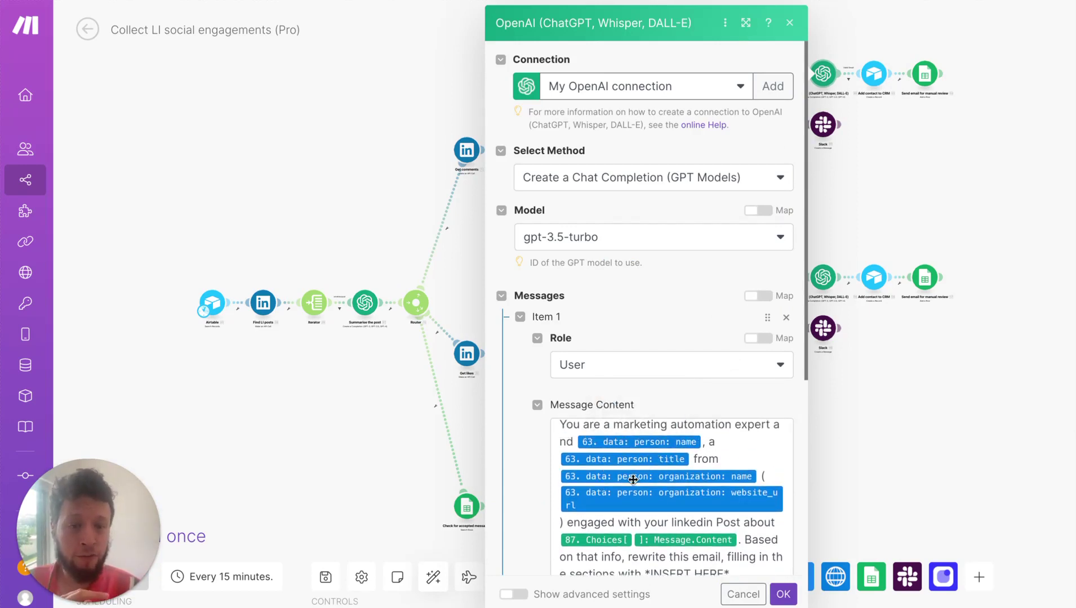
pyautogui.scroll(-1, 691, 471)
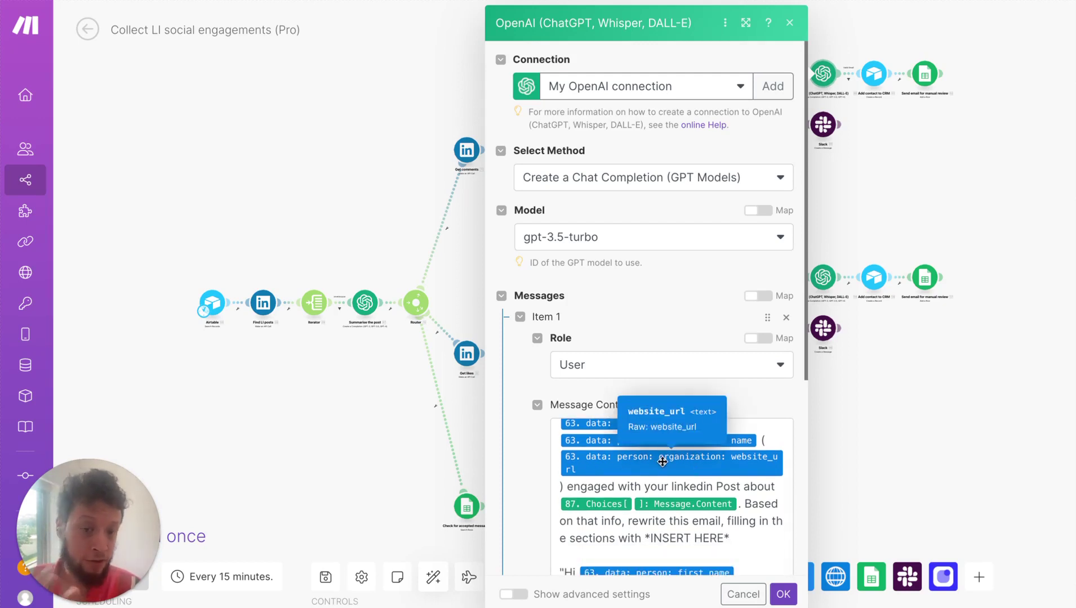
pyautogui.scroll(-1, 613, 487)
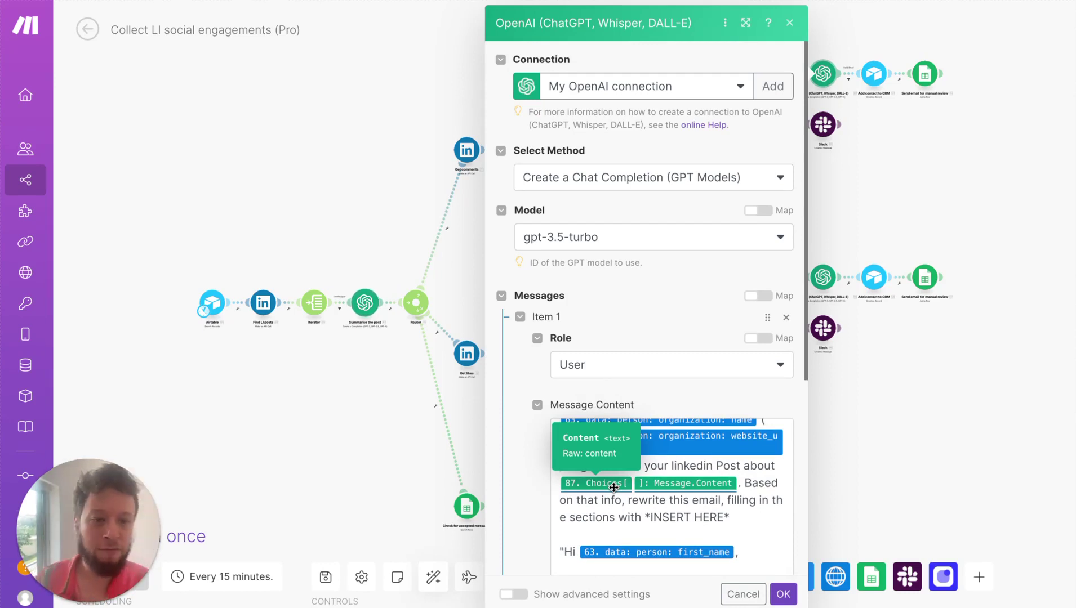
pyautogui.scroll(-1, 653, 505)
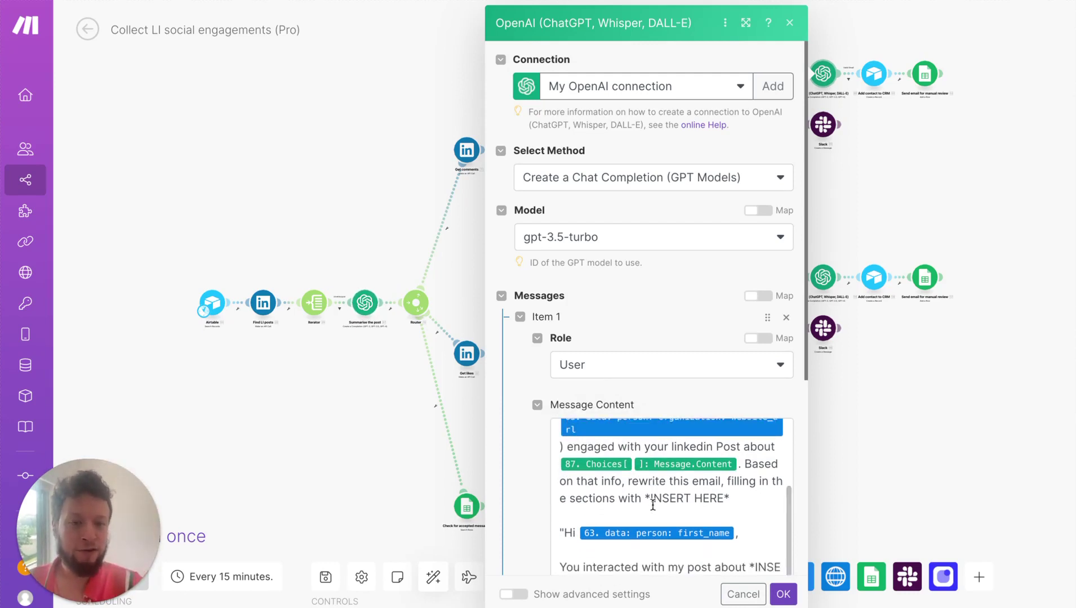
pyautogui.scroll(-3, 652, 505)
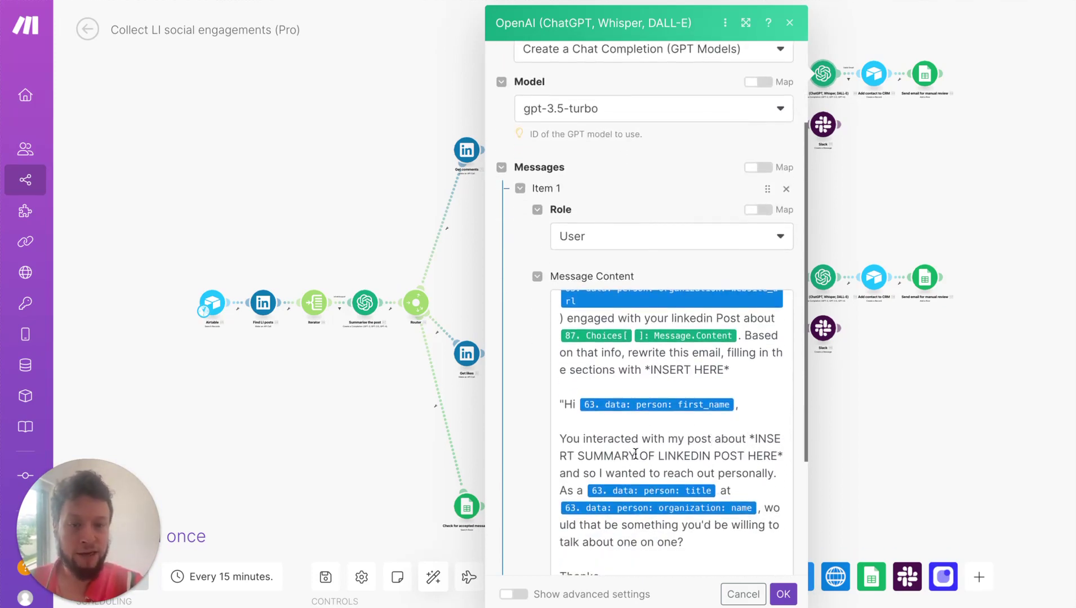
pyautogui.scroll(-1, 635, 454)
pyautogui.scroll(-1, 635, 454)
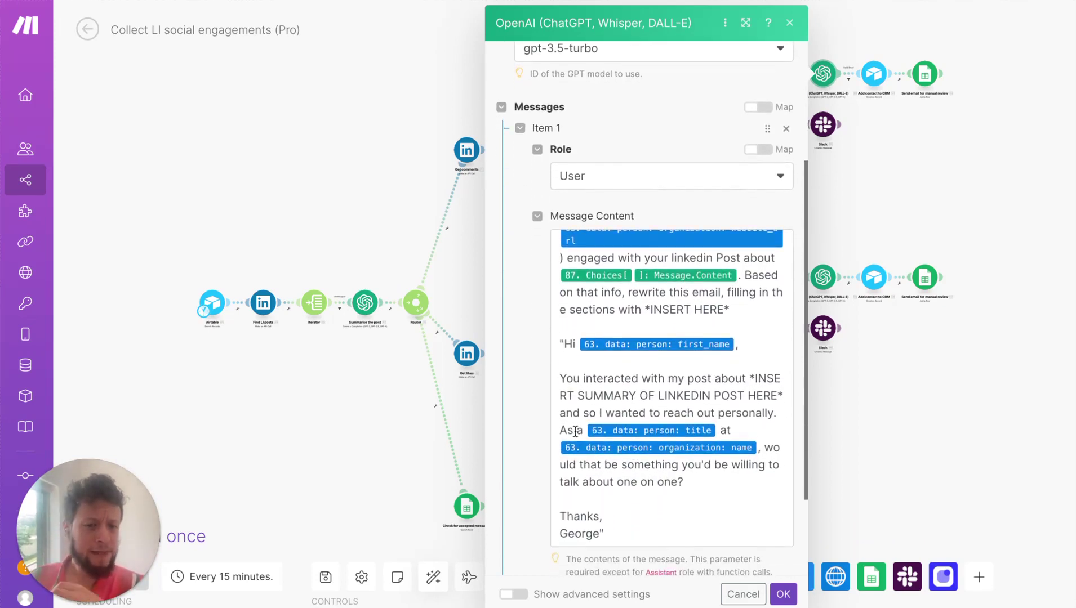
pyautogui.scroll(-2, 715, 496)
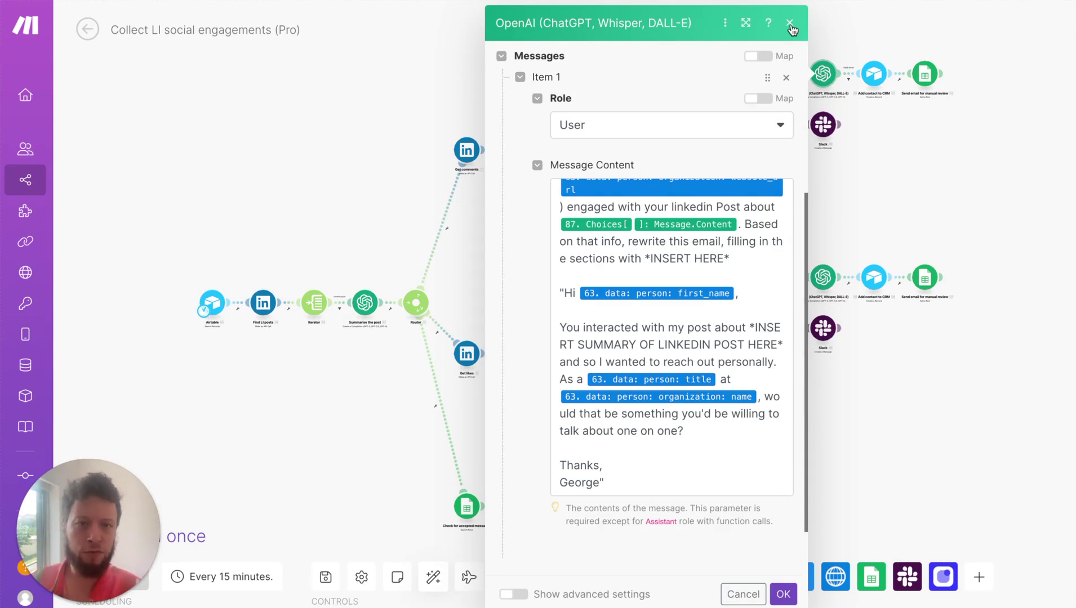
# Step: Close the OpenAI module settings panel
pyautogui.click(790, 23)
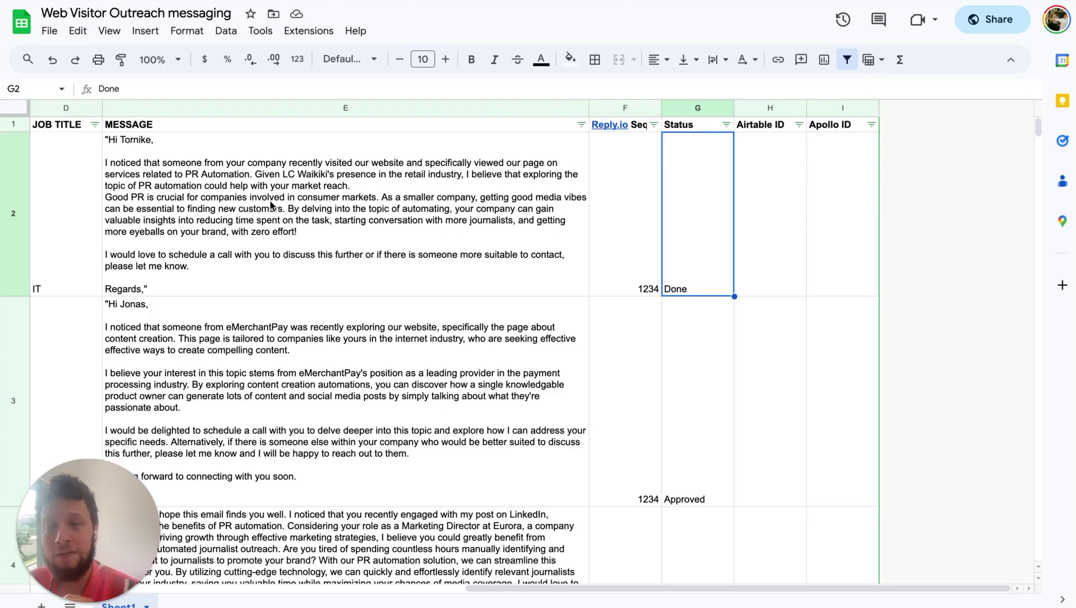
pyautogui.hscroll(-10, 269, 199)
pyautogui.hscroll(5, 269, 205)
pyautogui.click(743, 233)
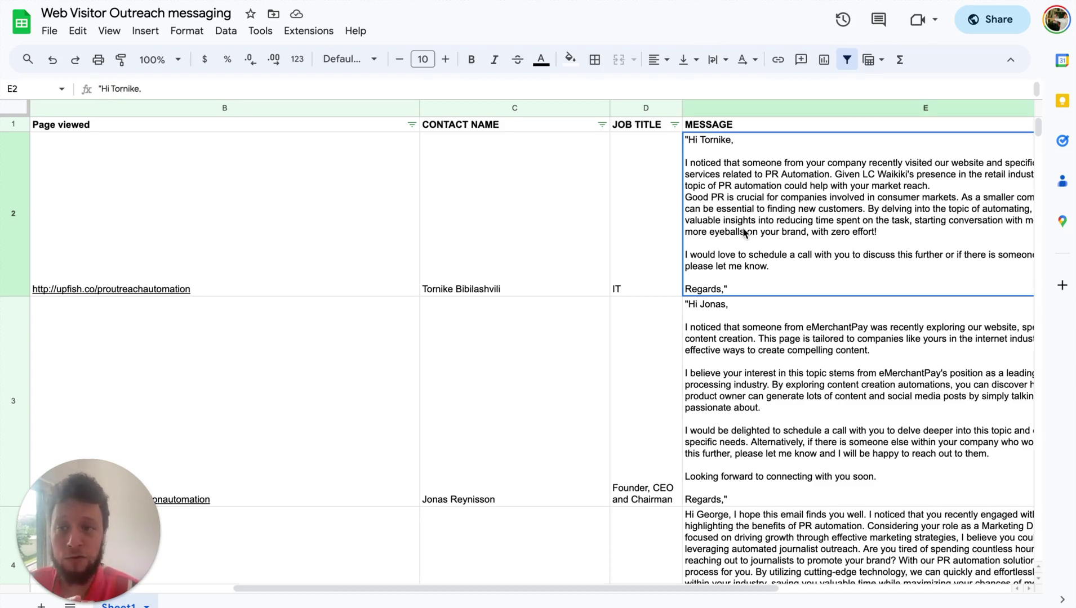
pyautogui.hscroll(-5, 344, 195)
pyautogui.click(313, 200)
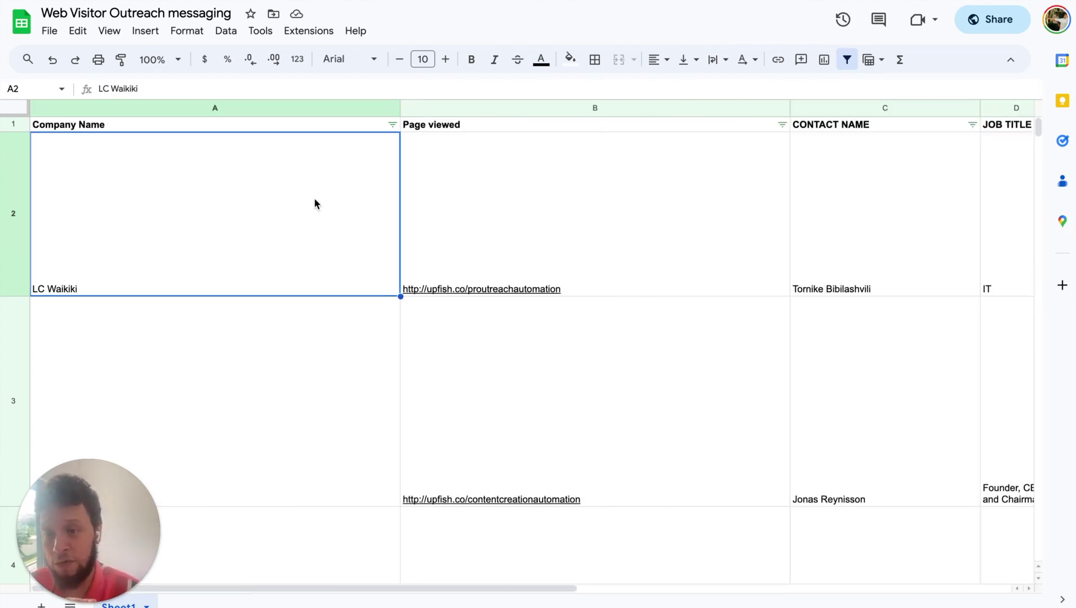
pyautogui.click(517, 241)
pyautogui.click(728, 428)
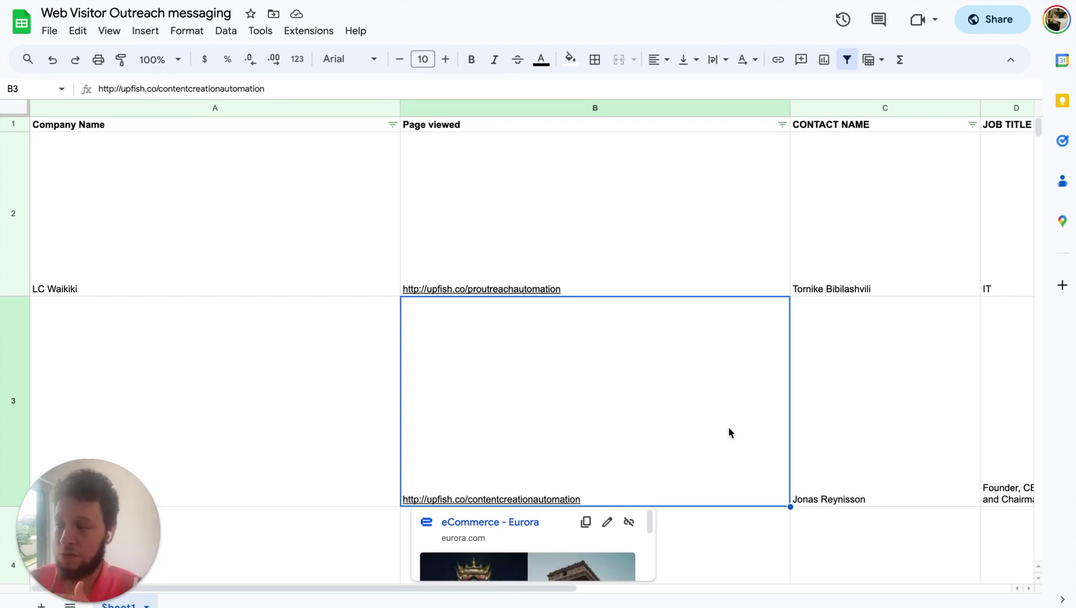
pyautogui.hscroll(5, 824, 354)
pyautogui.click(430, 235)
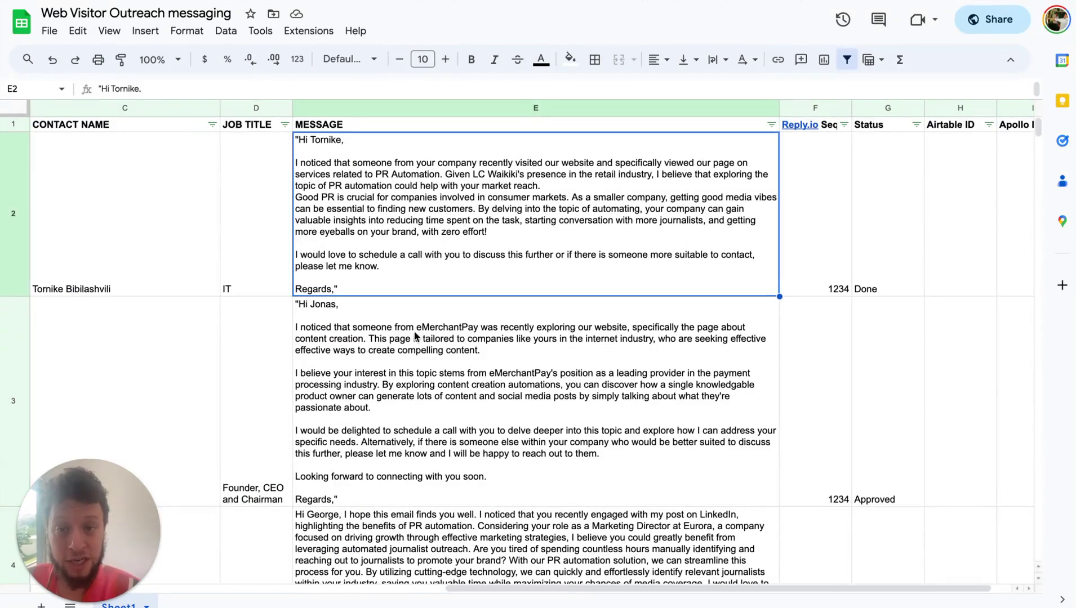
pyautogui.click(438, 429)
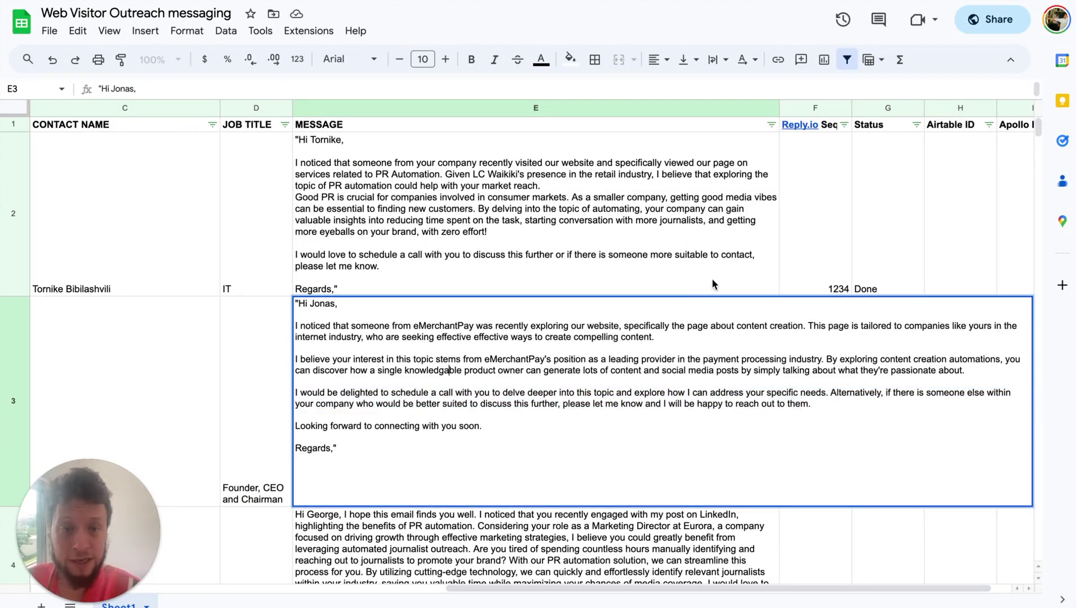
pyautogui.click(802, 263)
pyautogui.click(640, 376)
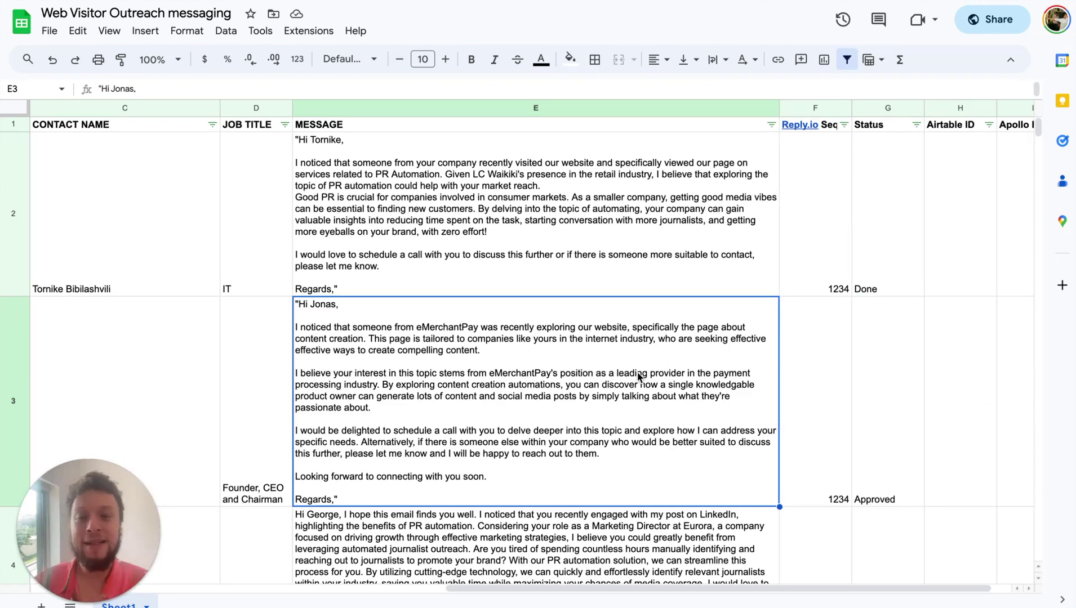
pyautogui.doubleClick(596, 230)
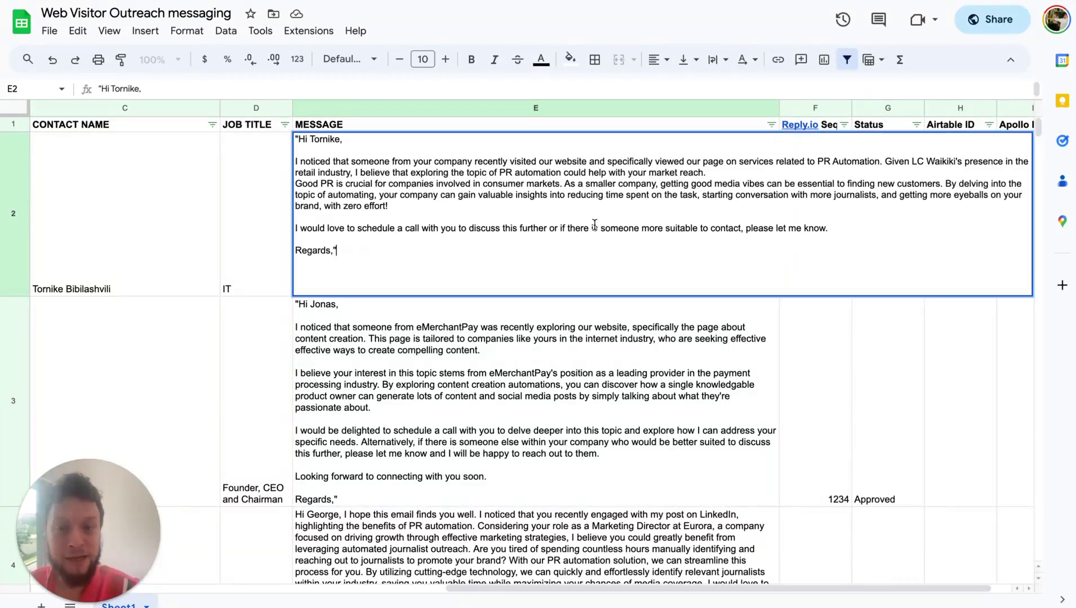
pyautogui.click(654, 378)
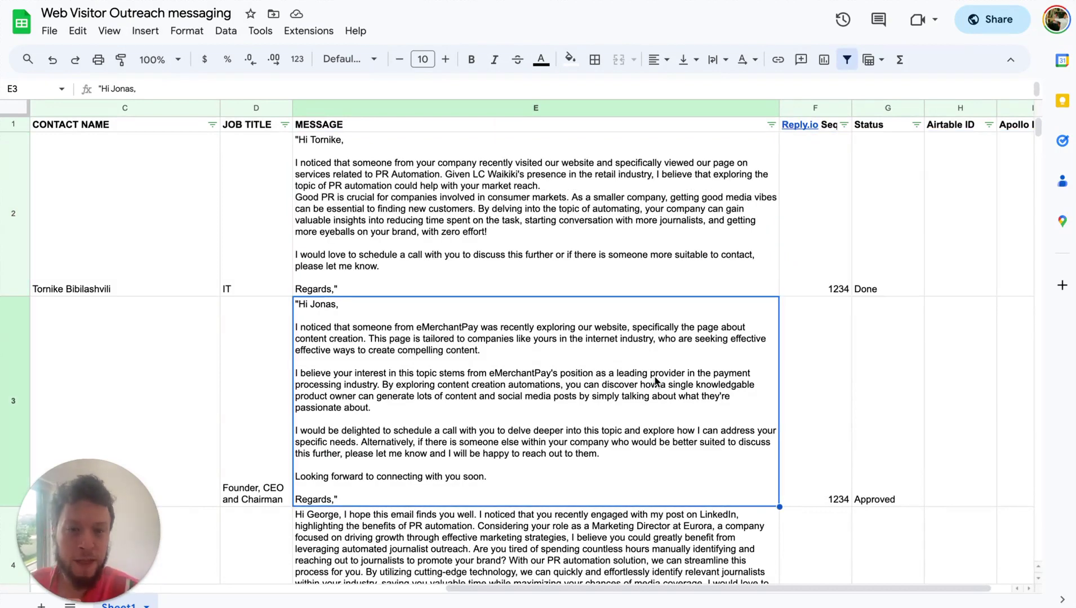
pyautogui.click(913, 386)
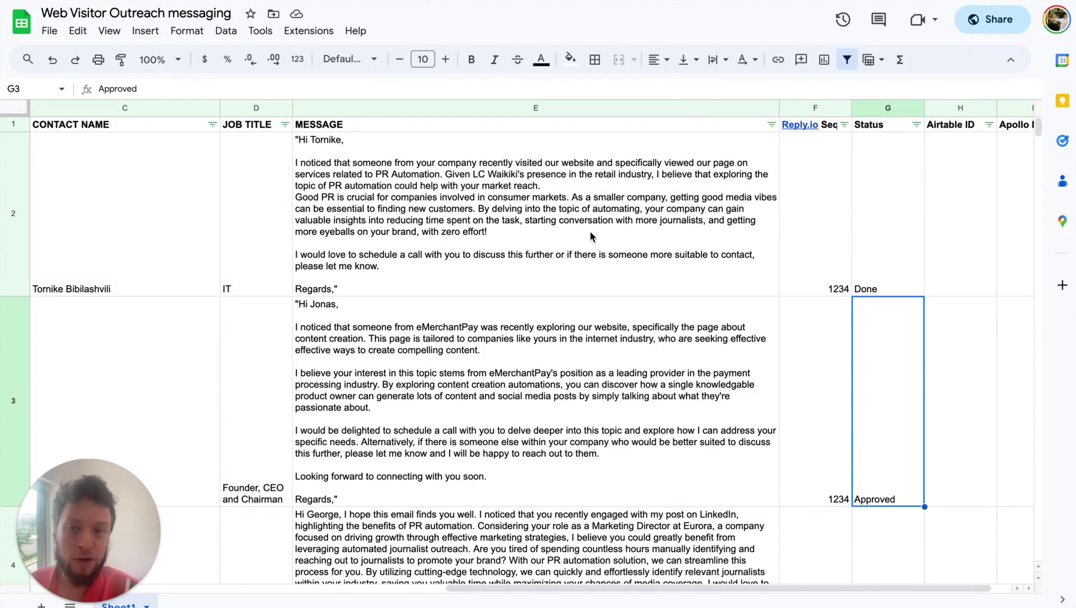
pyautogui.click(643, 382)
pyautogui.click(890, 391)
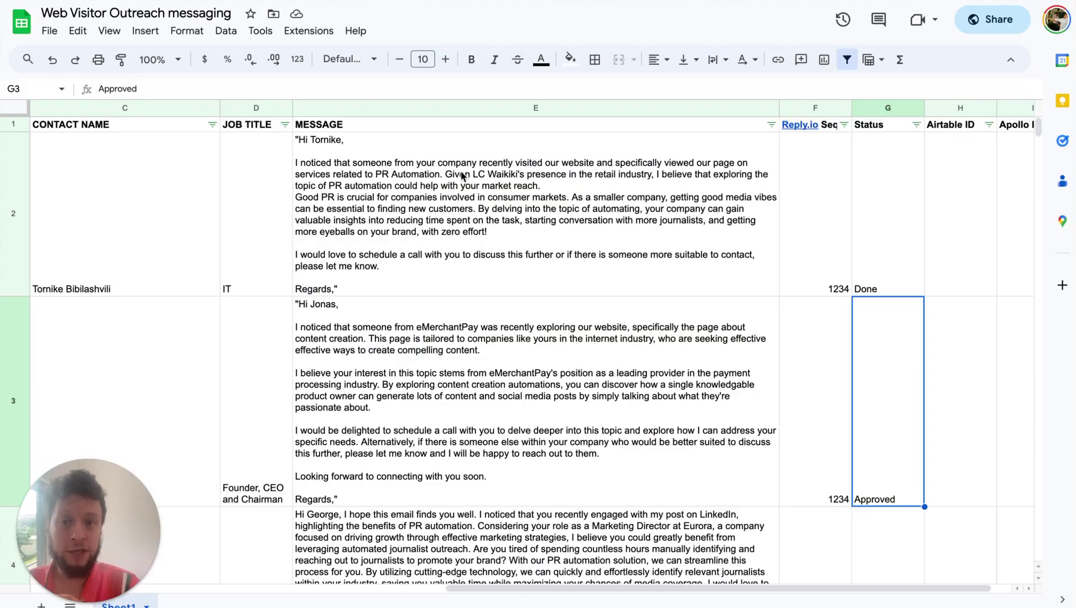
pyautogui.click(462, 176)
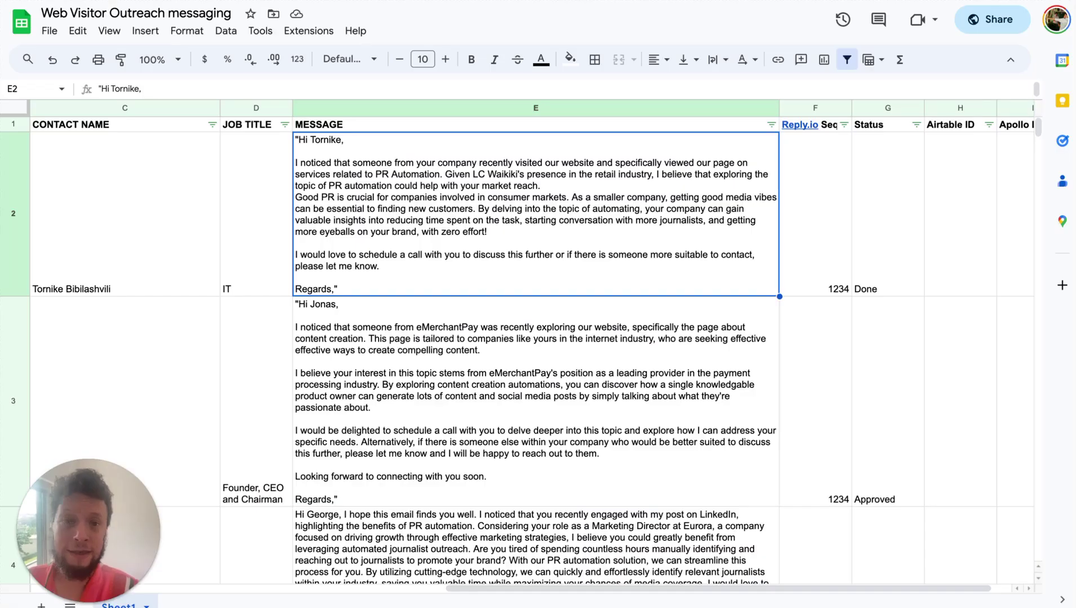
pyautogui.click(889, 251)
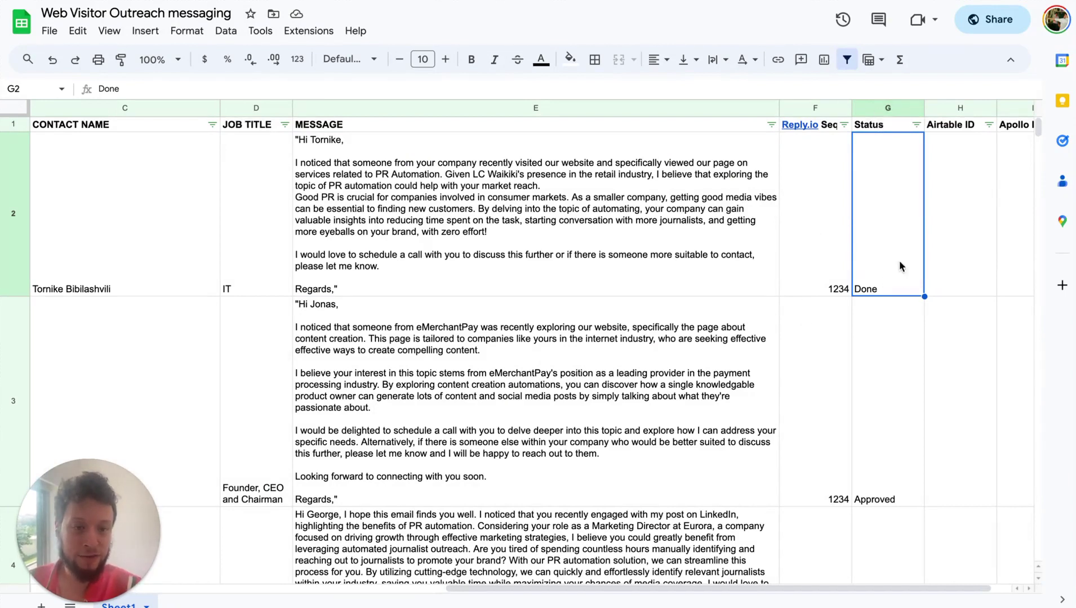
# Step: Scroll down and back up through the outreach review sheet
pyautogui.scroll(-5, 897, 294)
pyautogui.scroll(5, 897, 298)
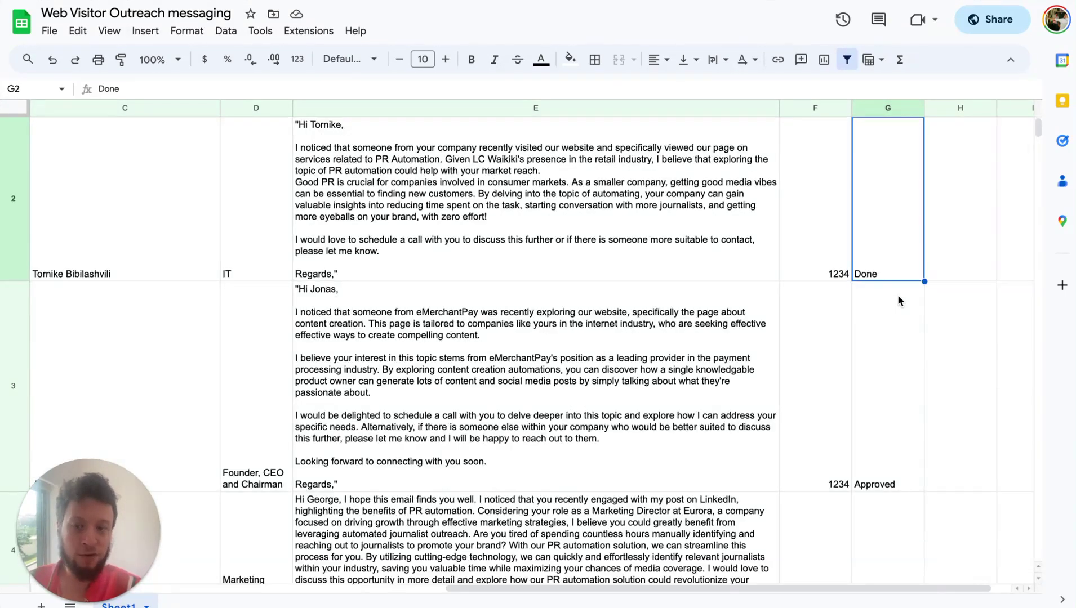
pyautogui.scroll(1, 883, 197)
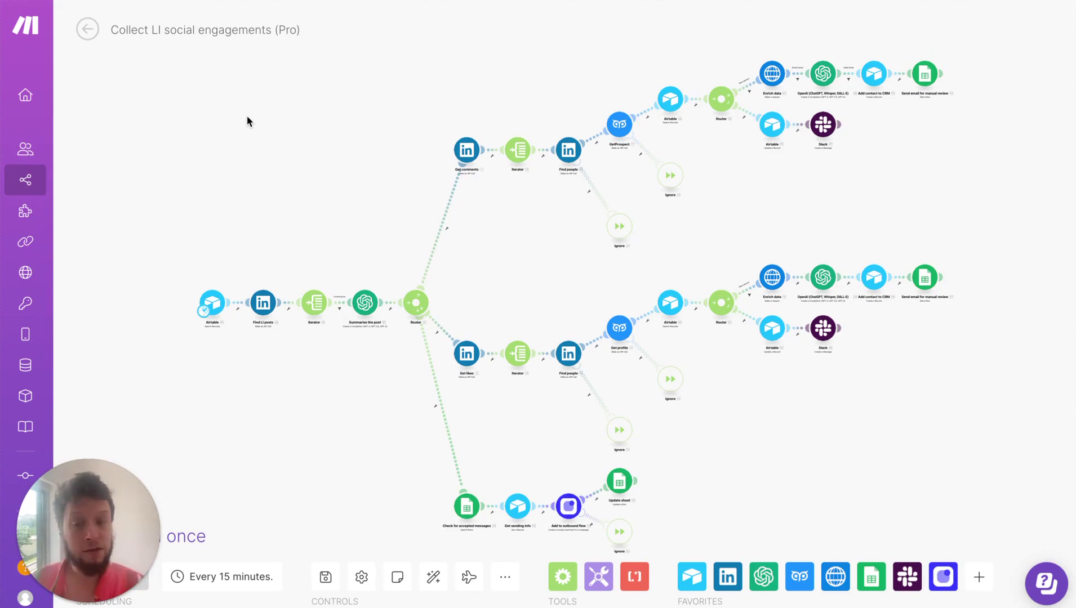
pyautogui.click(262, 302)
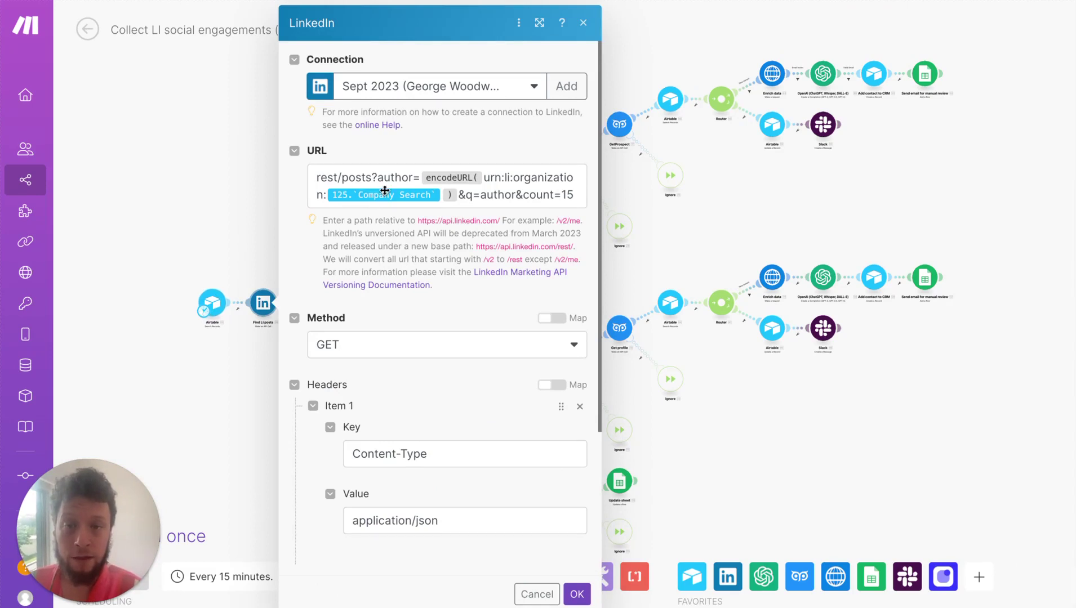
pyautogui.click(777, 207)
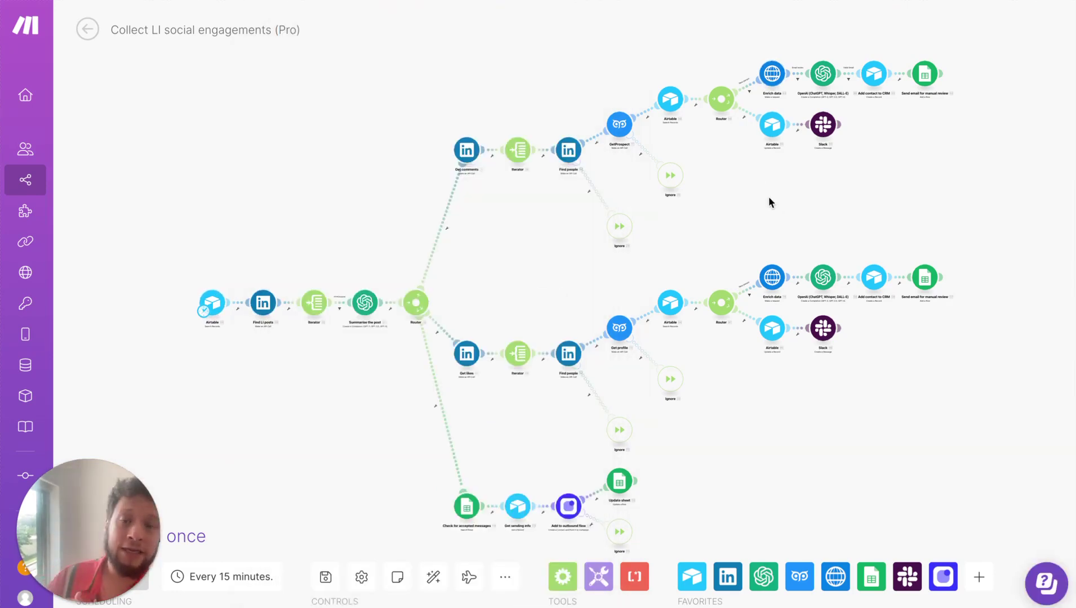